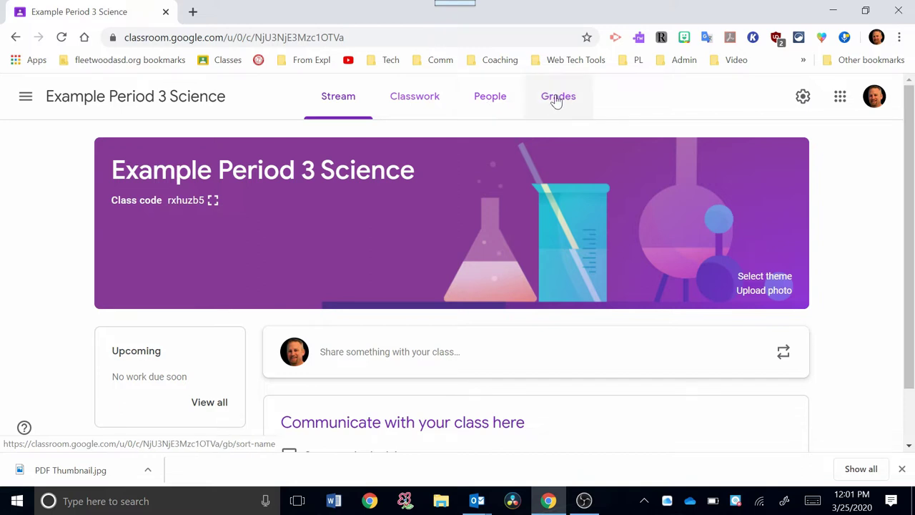
Start a blank assignment from the Example Period 3 Science Classwork page.
left_click(416, 106)
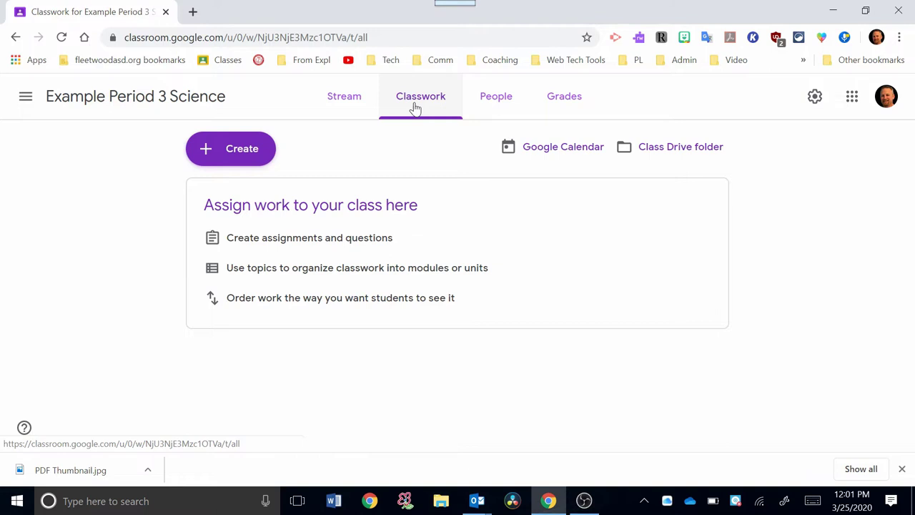
left_click(209, 152)
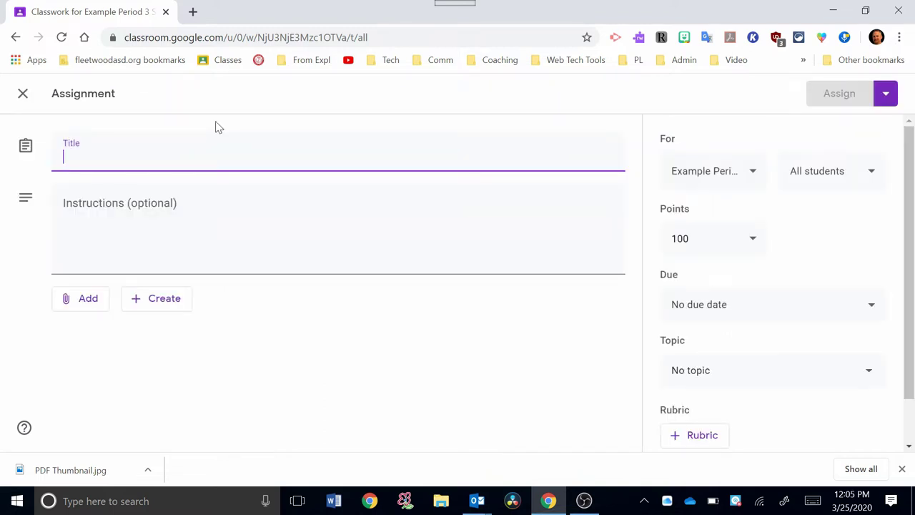
Title it 'Element Worksheet' with instructions 'Please answer the questions and then submit.'.
type("Element ")
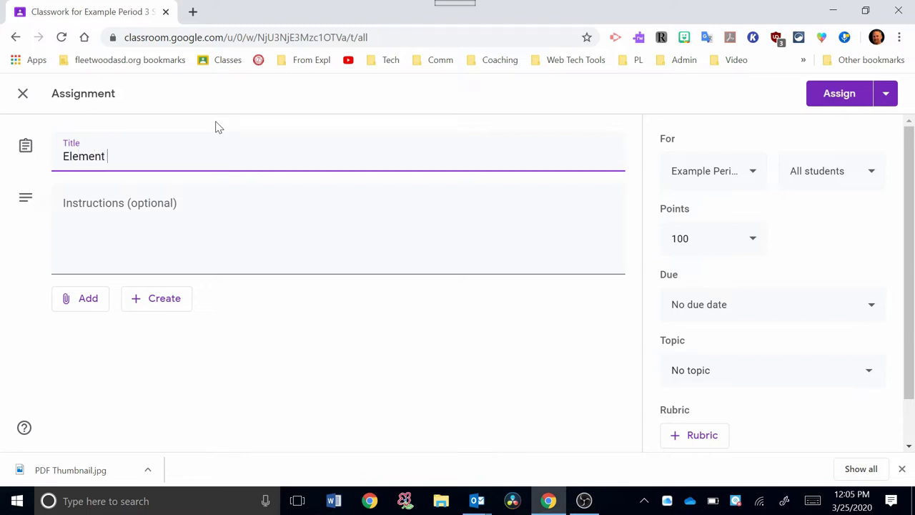
type("Worksheet")
key("Tab")
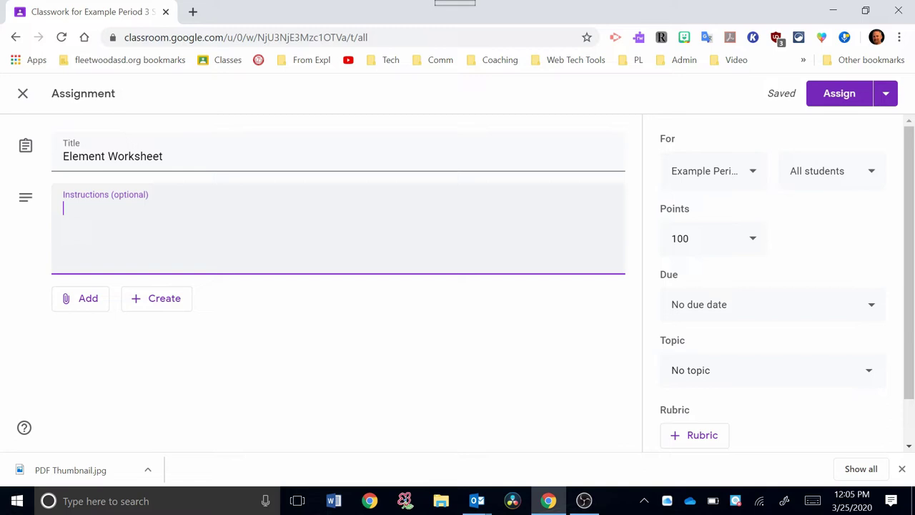
type("Please answer the questions and then submit.")
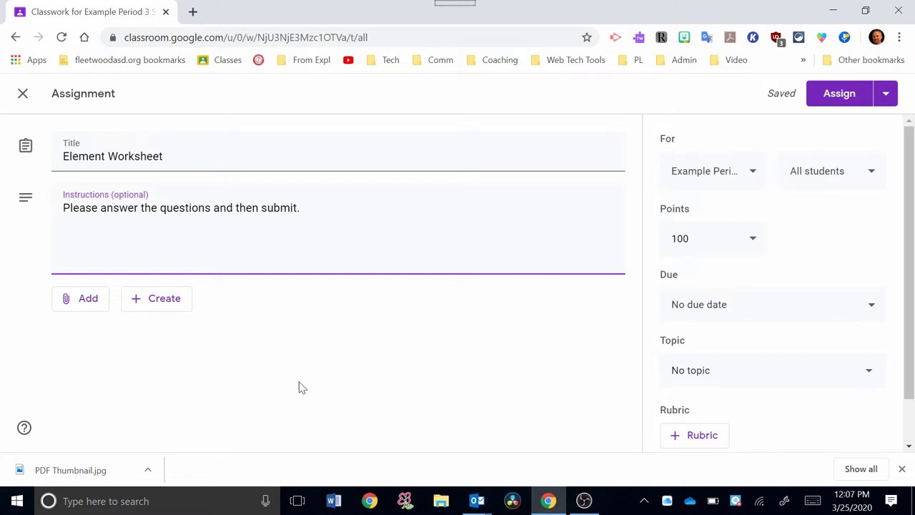
Attach the elements_compounds_and_mixtures Google Doc from Drive's Recent files.
left_click(77, 304)
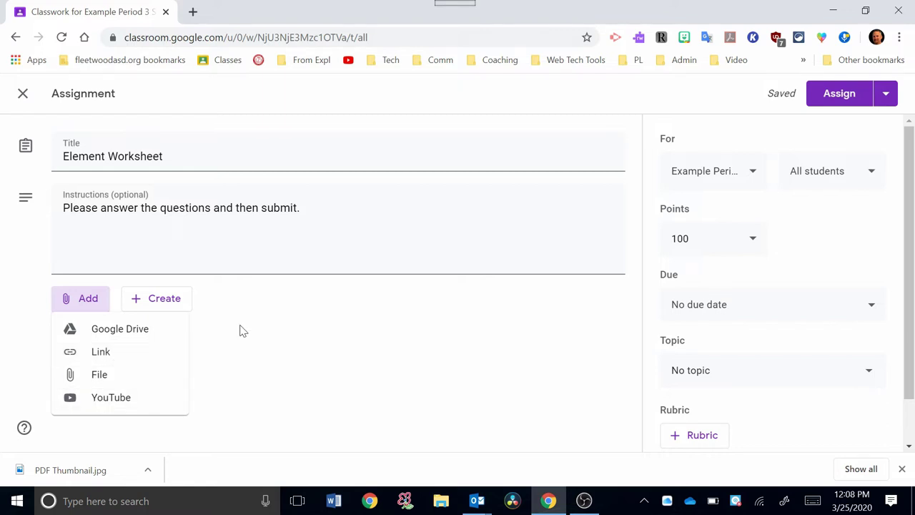
left_click(103, 335)
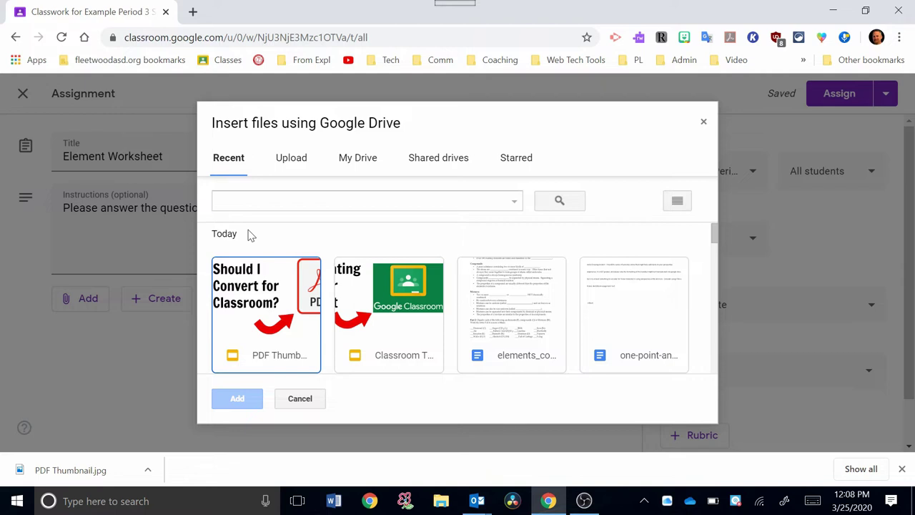
left_click(512, 323)
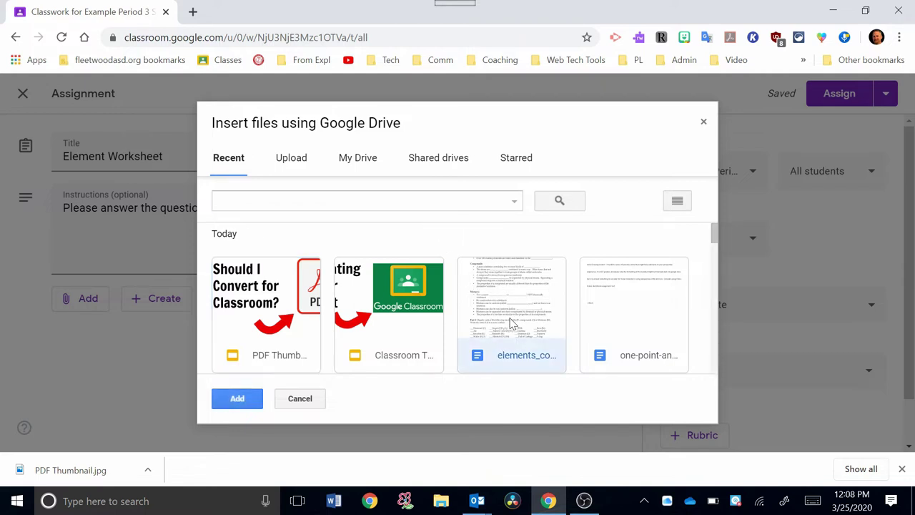
left_click(237, 399)
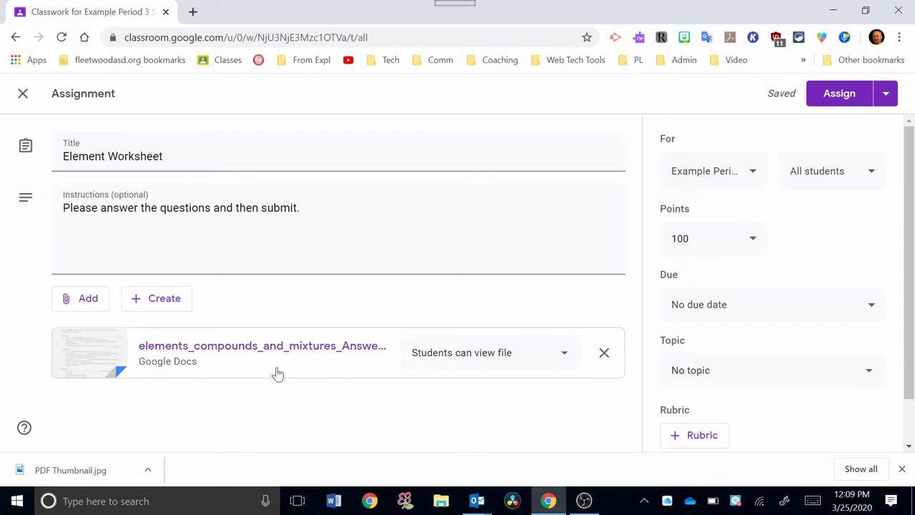
Change the attached doc's sharing from 'Students can view file' to 'Make a copy for each student'.
left_click(565, 355)
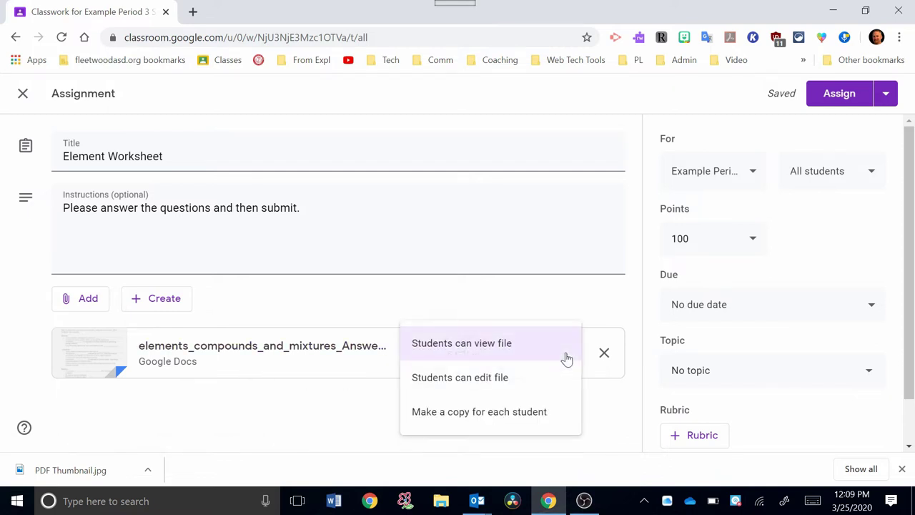
left_click(474, 421)
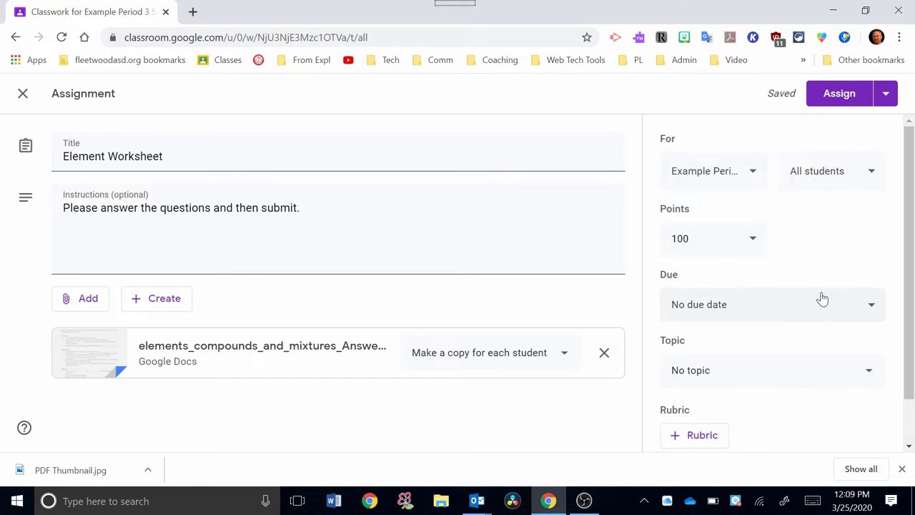
Keep the class list unchanged and set the due date to March 26, 2020.
left_click(754, 178)
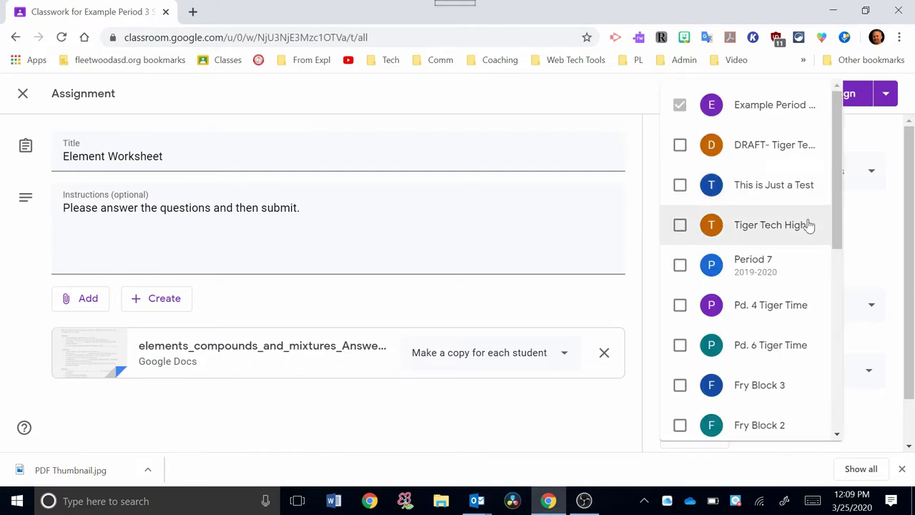
scroll(829, 365, "down", 1)
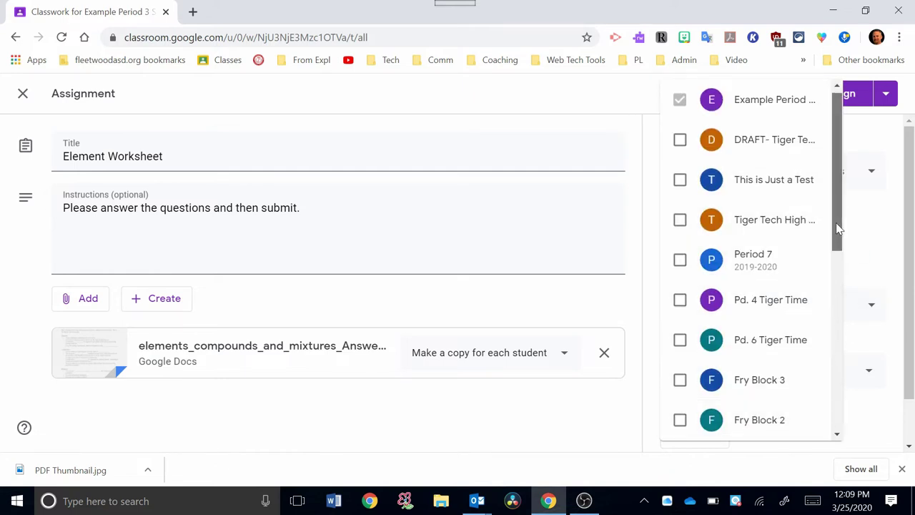
left_click_drag(836, 223, 852, 199)
left_click(852, 199)
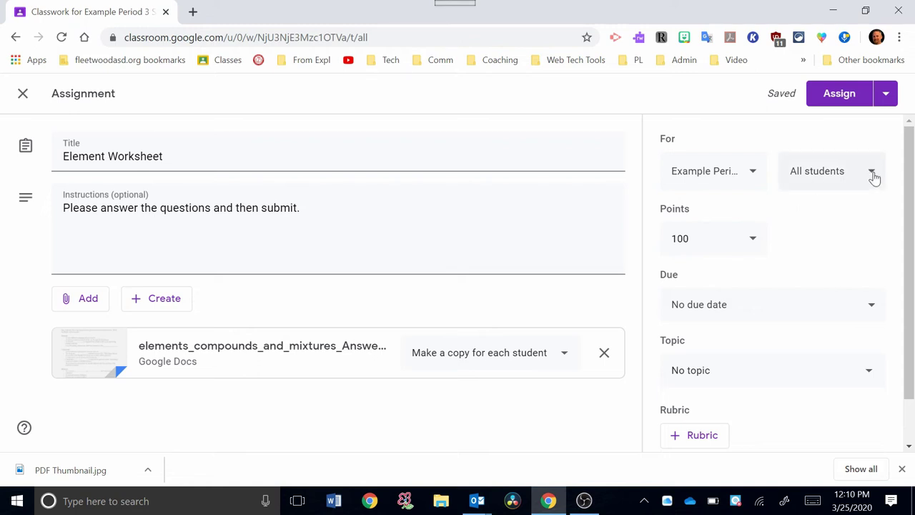
left_click(755, 242)
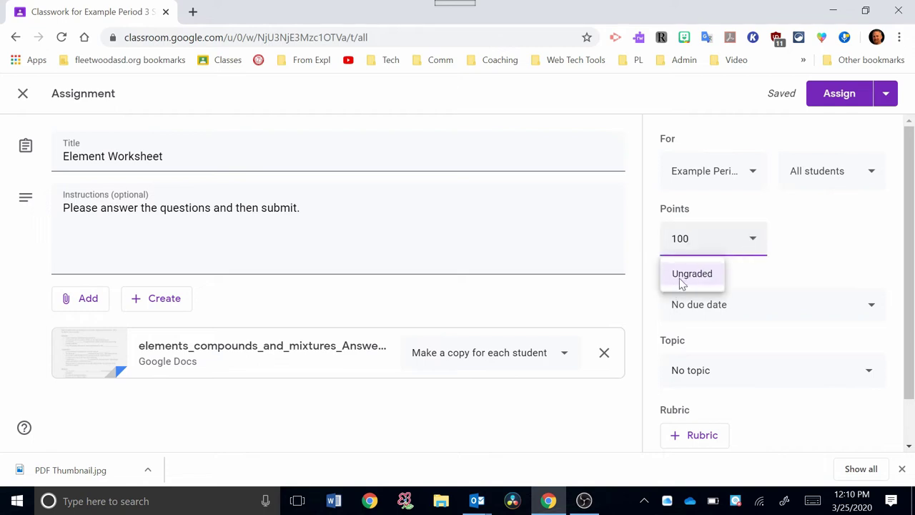
left_click(867, 307)
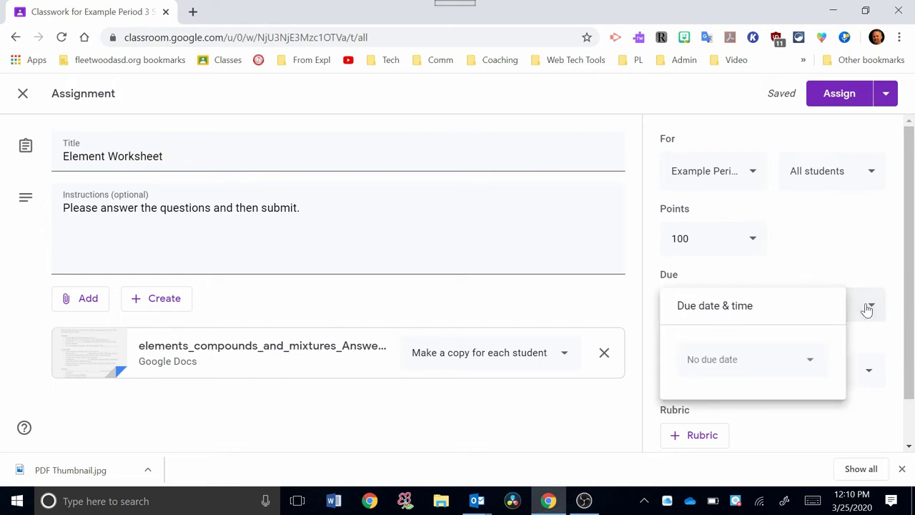
left_click(809, 361)
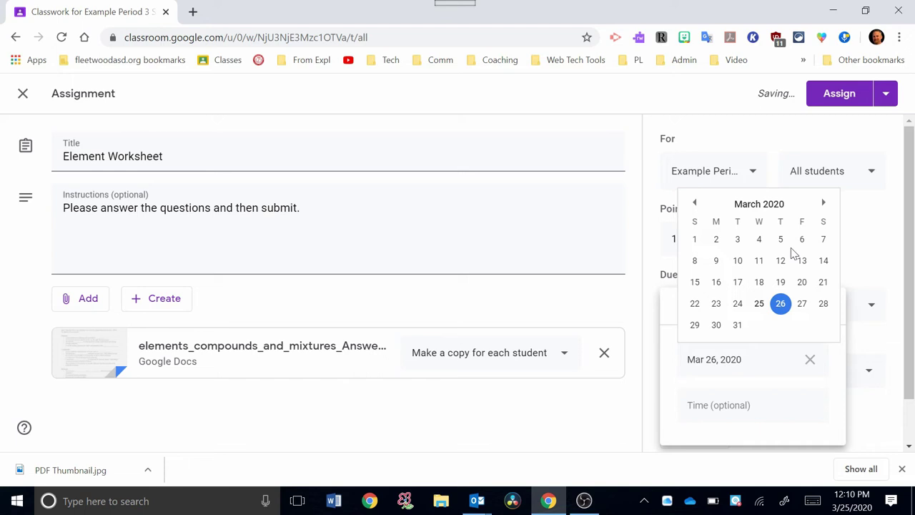
left_click(862, 257)
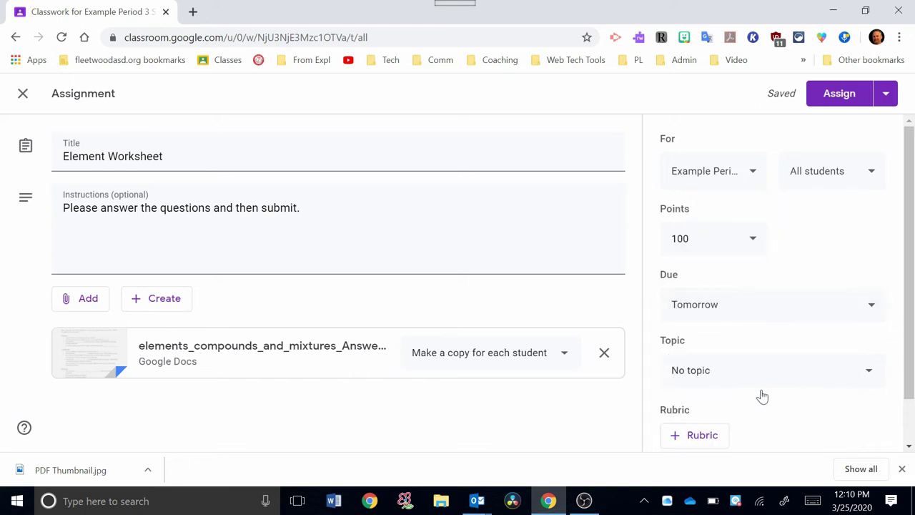
Create a new topic named 'Chemistry' for the assignment.
left_click(870, 377)
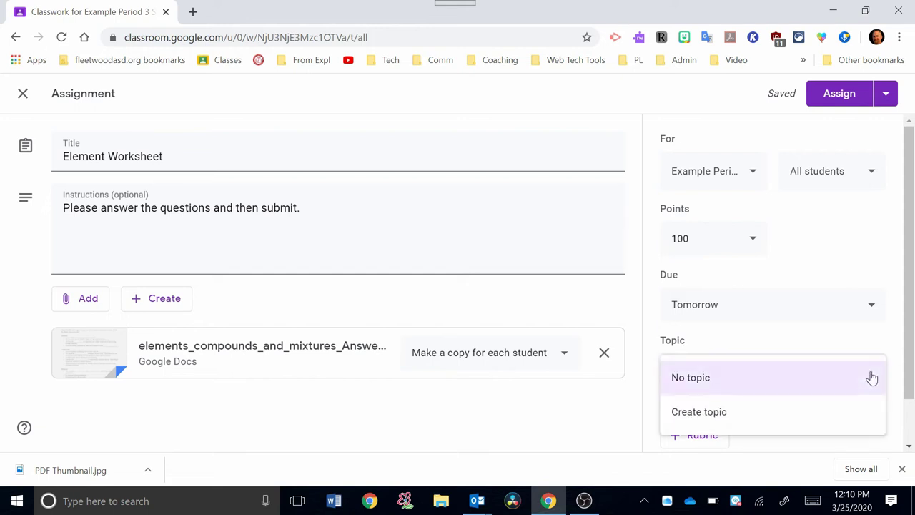
left_click(701, 419)
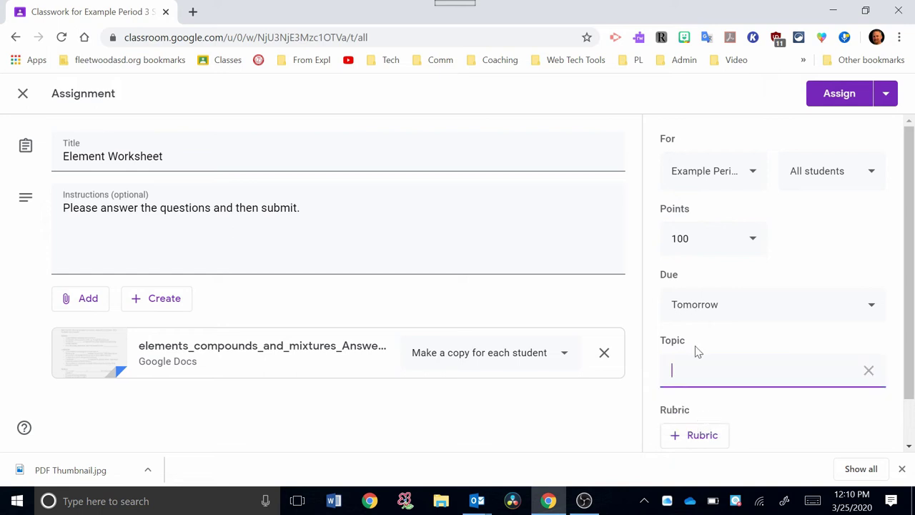
type("Chemistry")
scroll(743, 366, "down", 1)
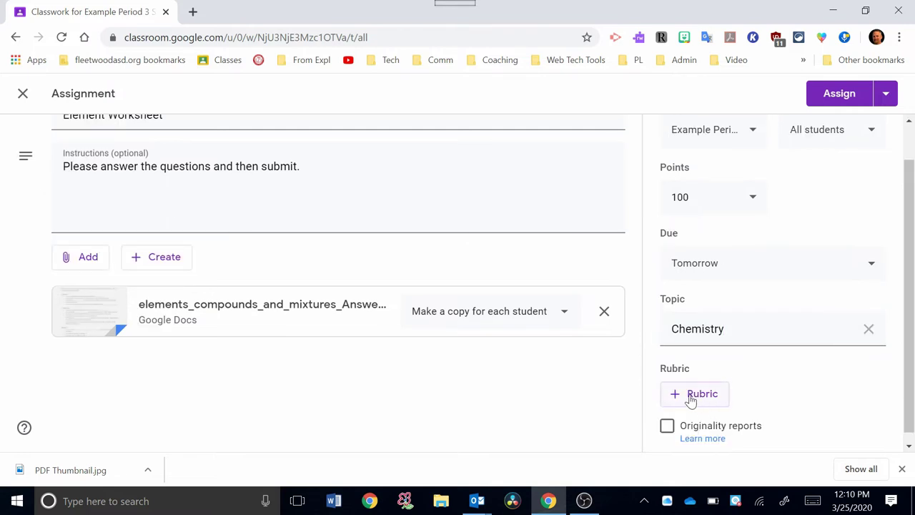
scroll(664, 300, "up", 1)
Change the points to 20 and assign the worksheet to the class.
left_click(661, 247)
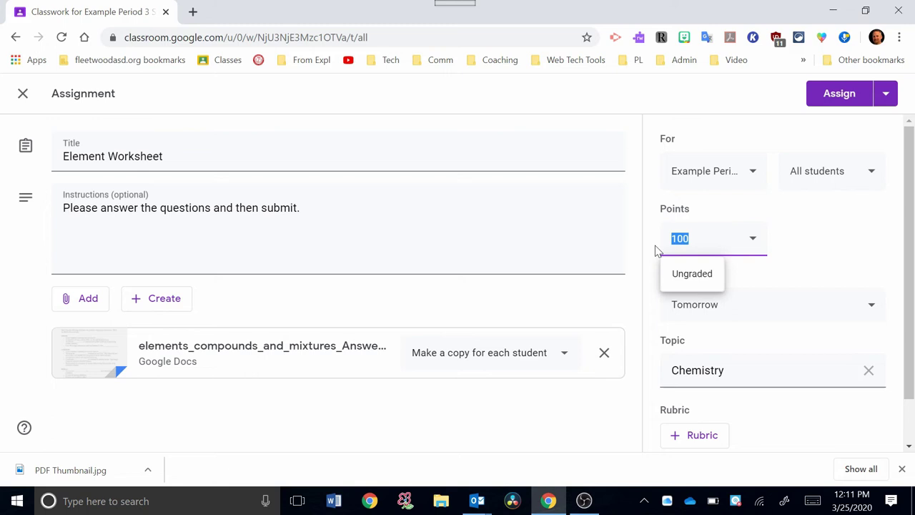
type("20")
left_click(836, 249)
left_click(835, 95)
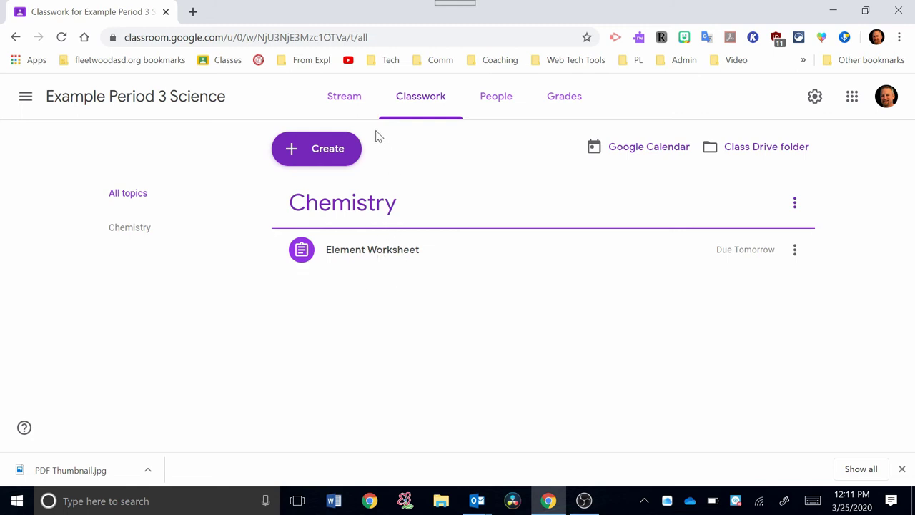
Check the Stream for the Element Worksheet post and its due-tomorrow Upcoming entry.
left_click(349, 104)
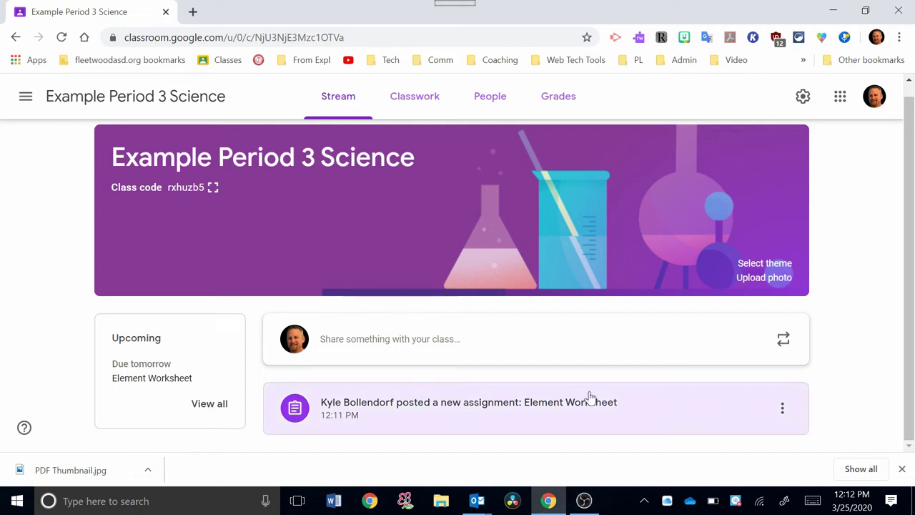
Return to Classwork to see Element Worksheet under Chemistry, due tomorrow.
left_click(418, 100)
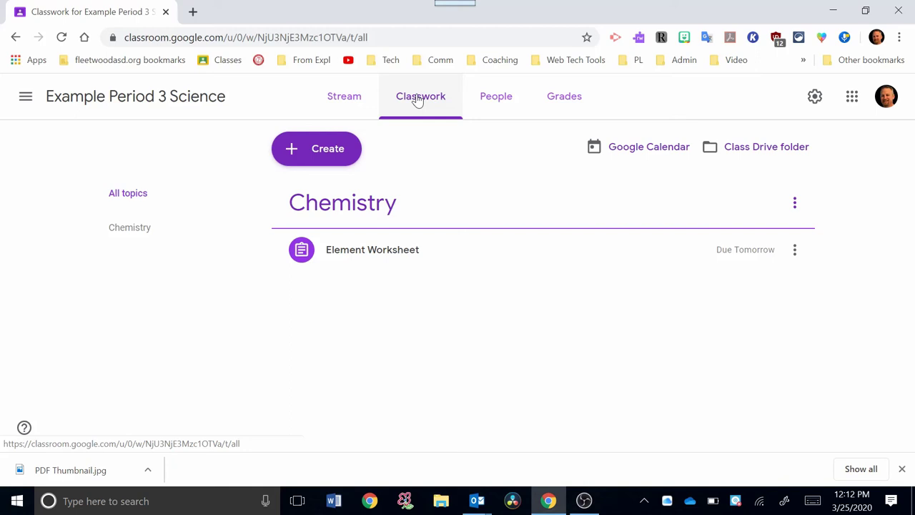